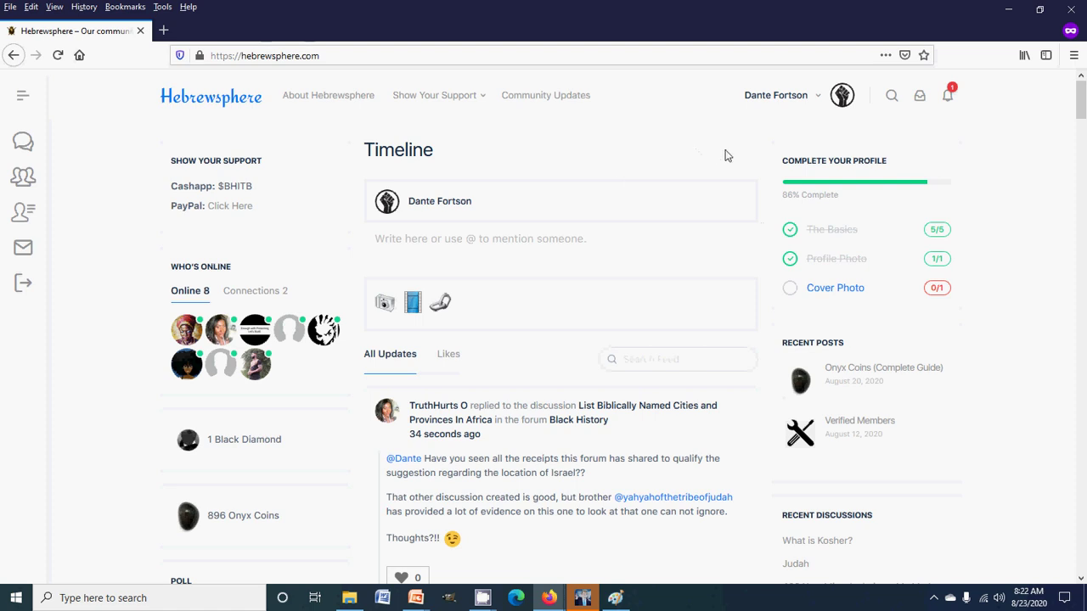
scroll(759, 272, down, 7)
scroll(759, 272, up, 7)
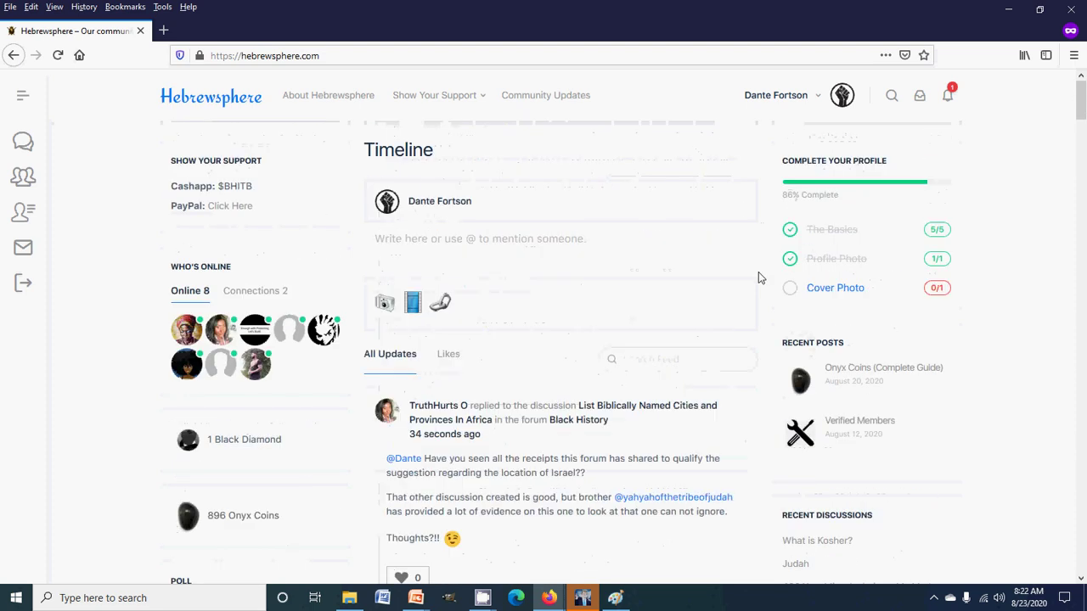
- Open your own profile for editing at The Basics information
click(826, 107)
mouse_move(818, 172)
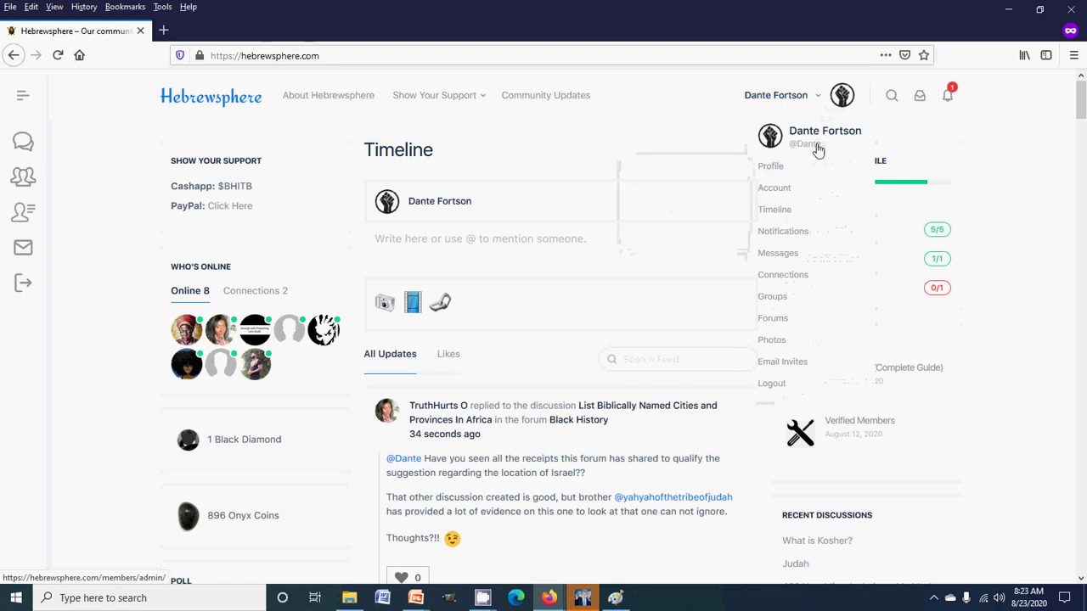
click(642, 193)
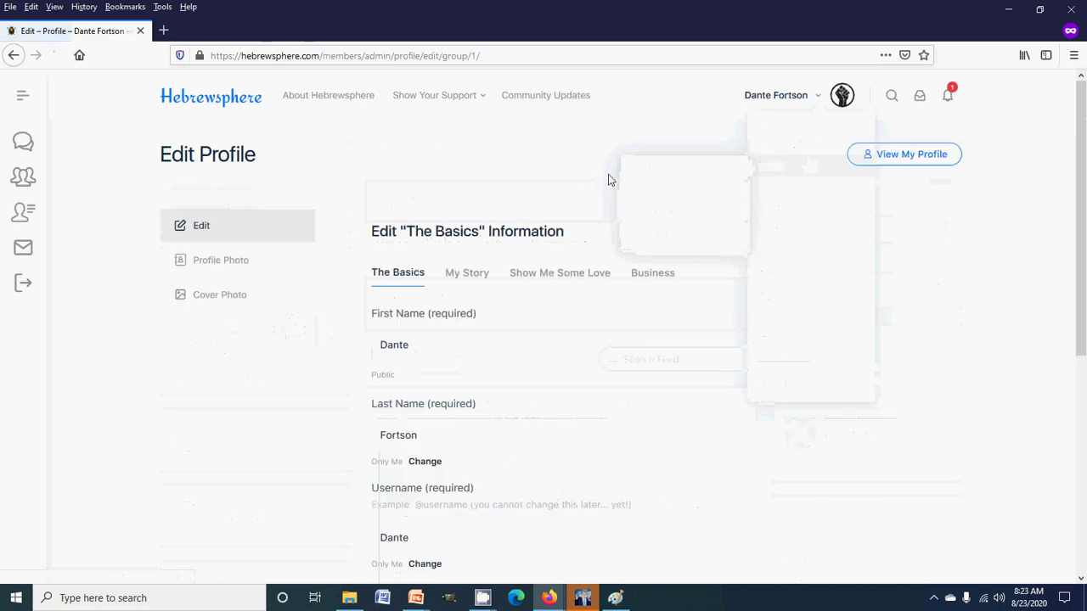
scroll(355, 240, down, 2)
scroll(354, 240, up, 3)
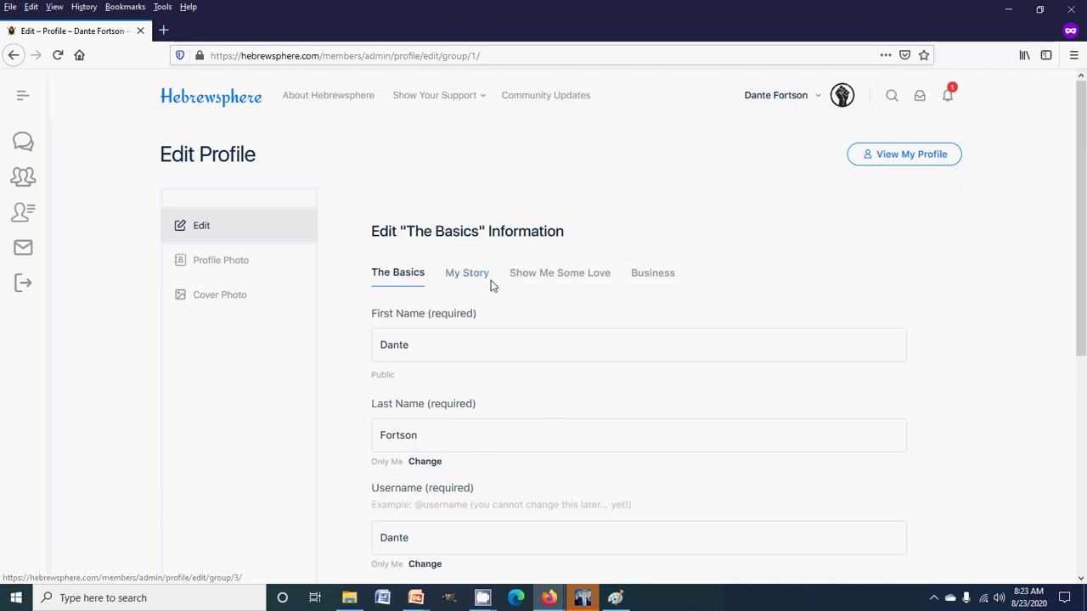
- Review the payment and wallet fields in the Show Me Some Love section of the profile
click(554, 273)
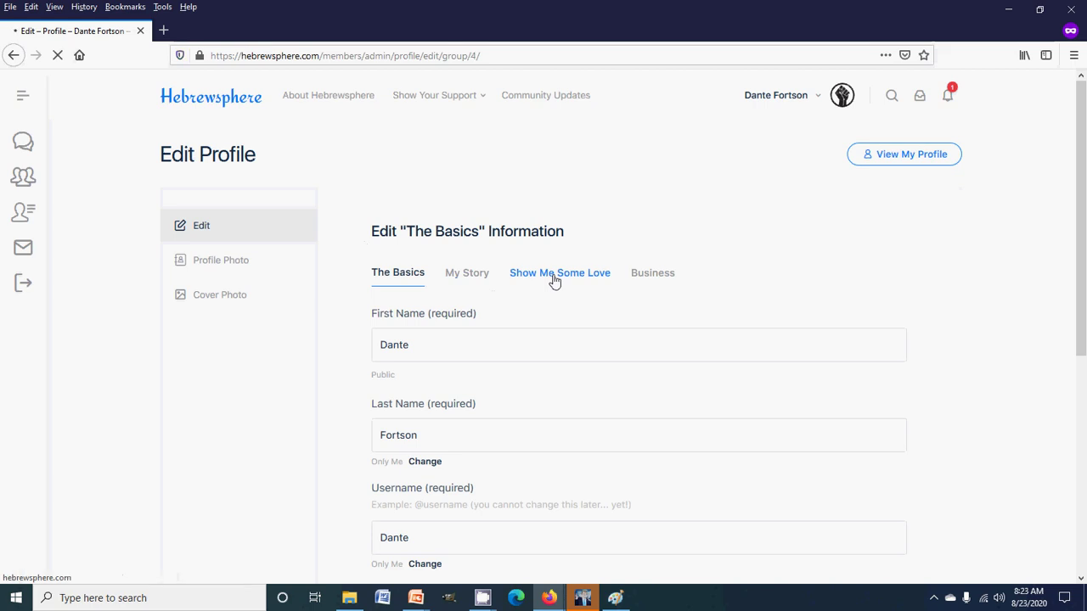
scroll(433, 342, down, 2)
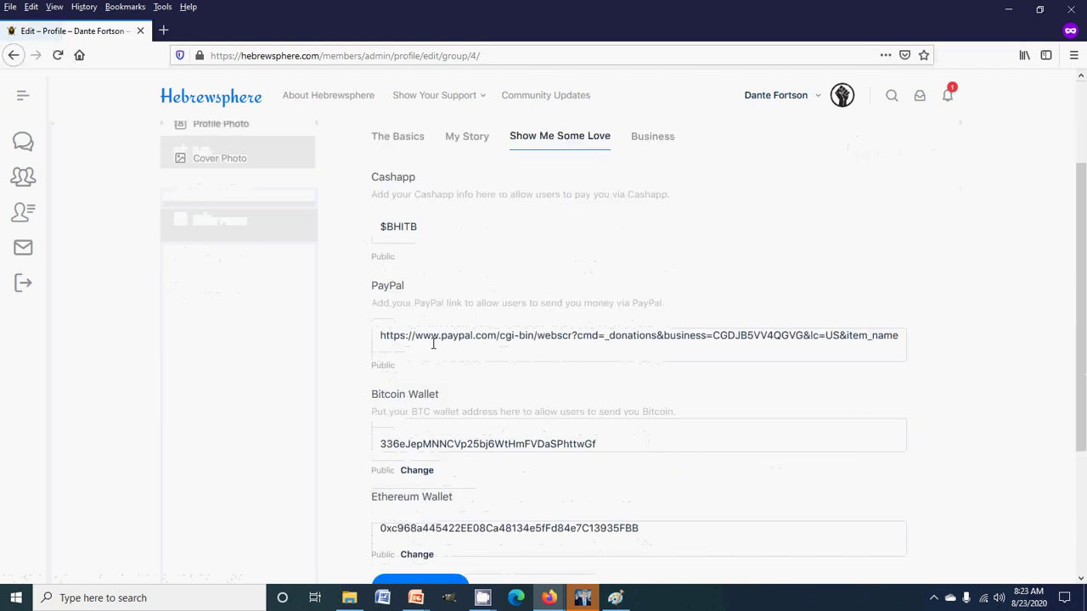
scroll(480, 323, down, 3)
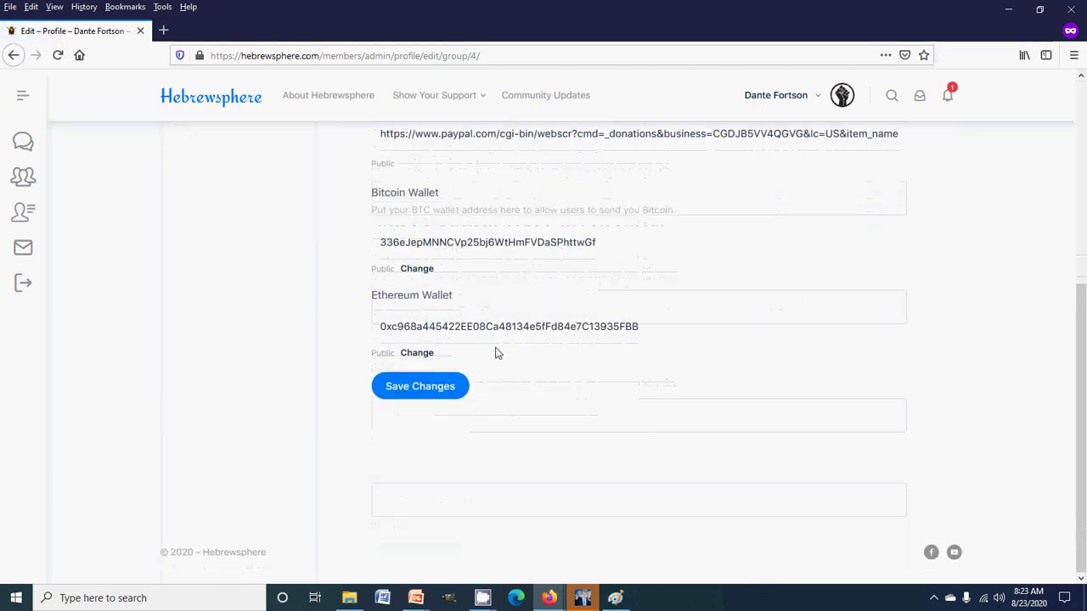
scroll(506, 348, up, 5)
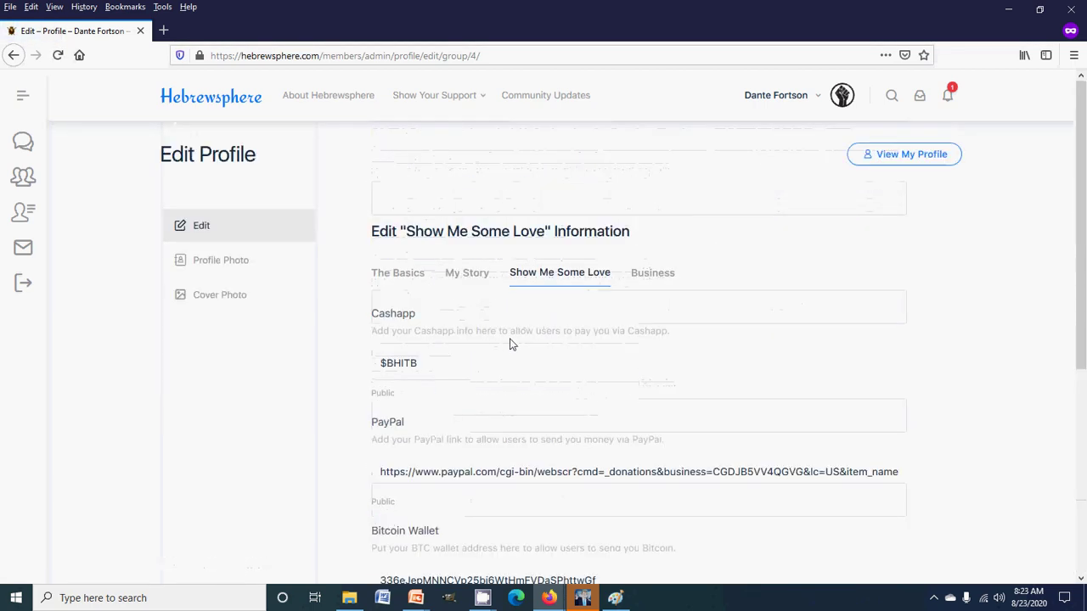
- Open the profile's Business information and set Type of Business to Carpenter
click(650, 273)
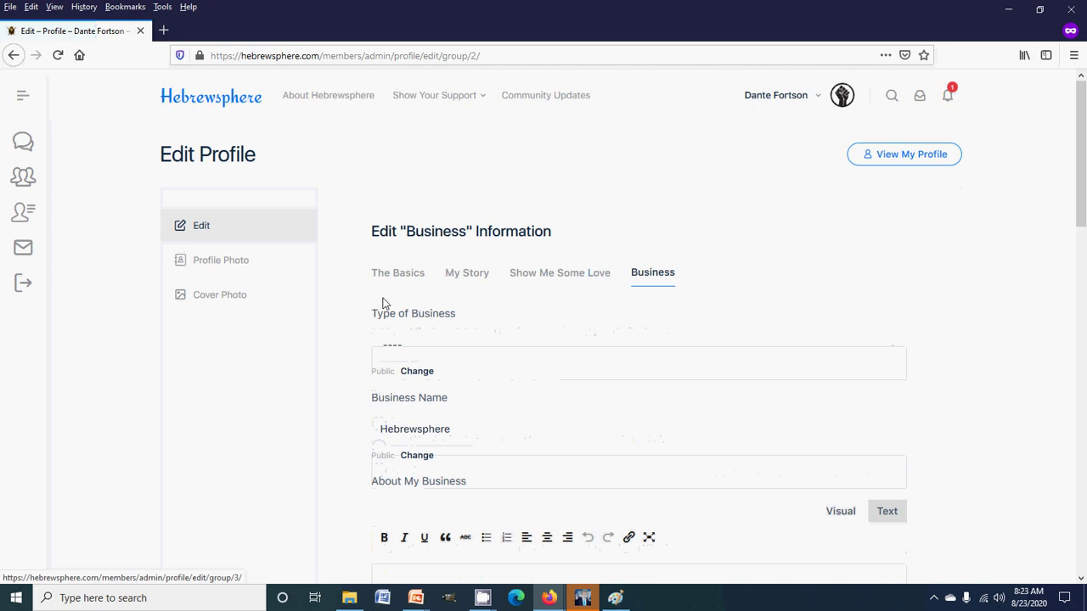
scroll(383, 303, down, 2)
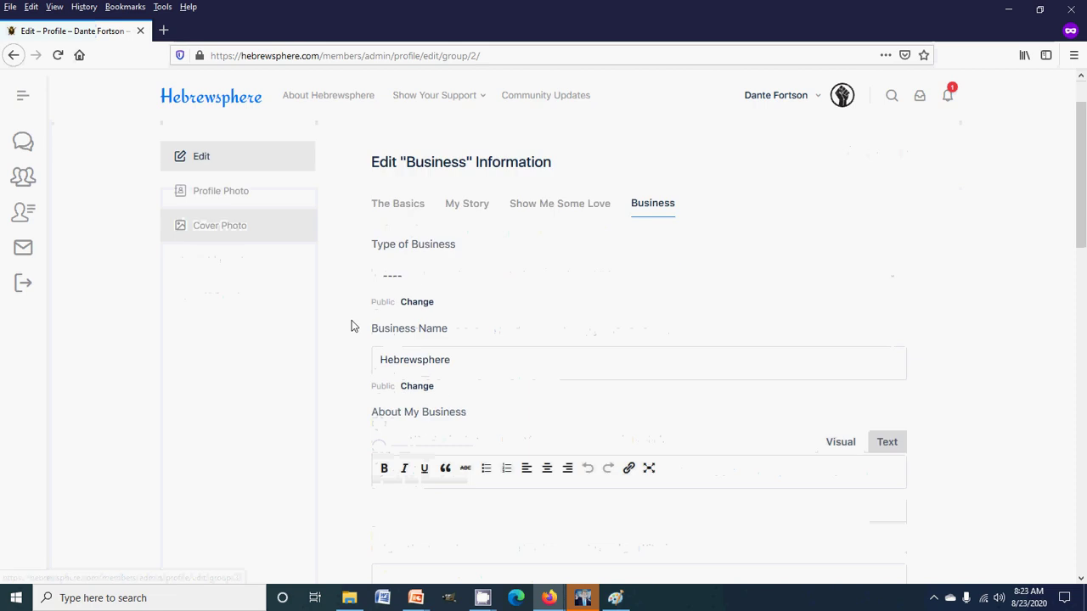
click(415, 290)
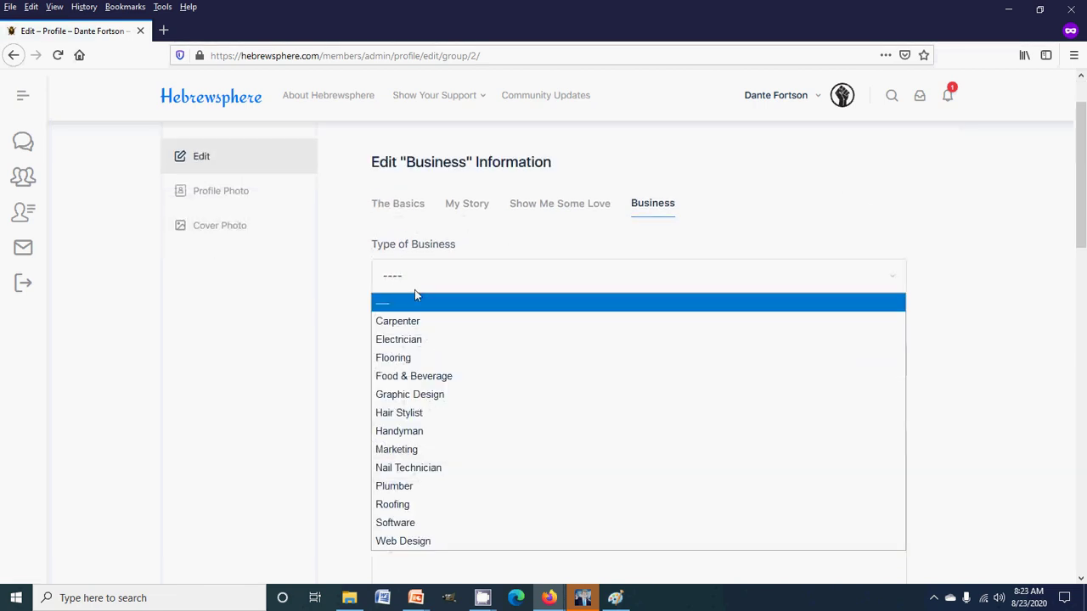
click(418, 320)
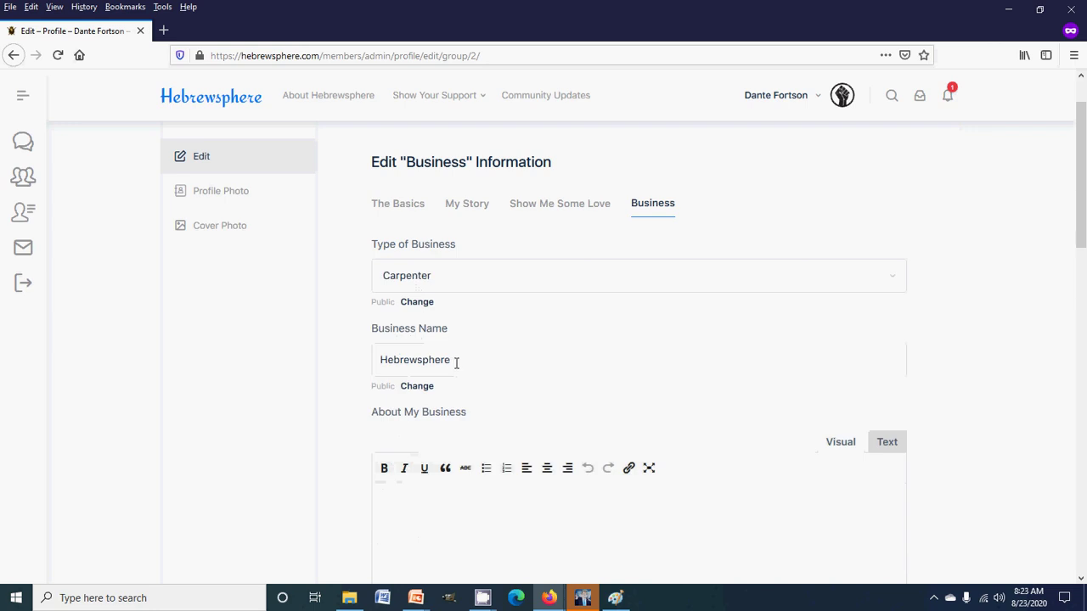
- Enter "About my business." as the About My Business description
scroll(361, 405, down, 2)
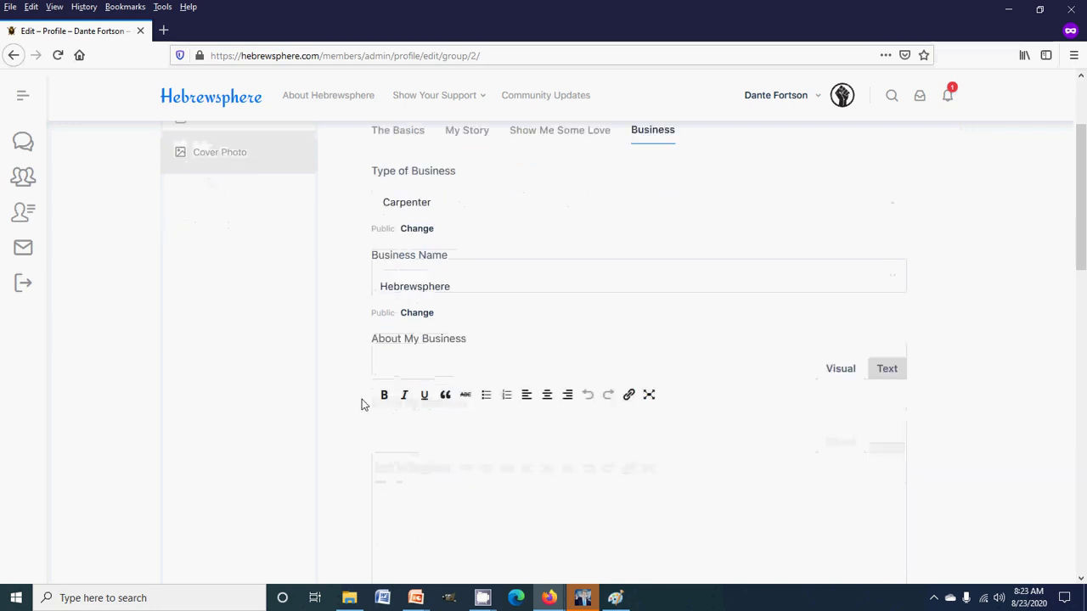
scroll(361, 405, down, 2)
click(405, 392)
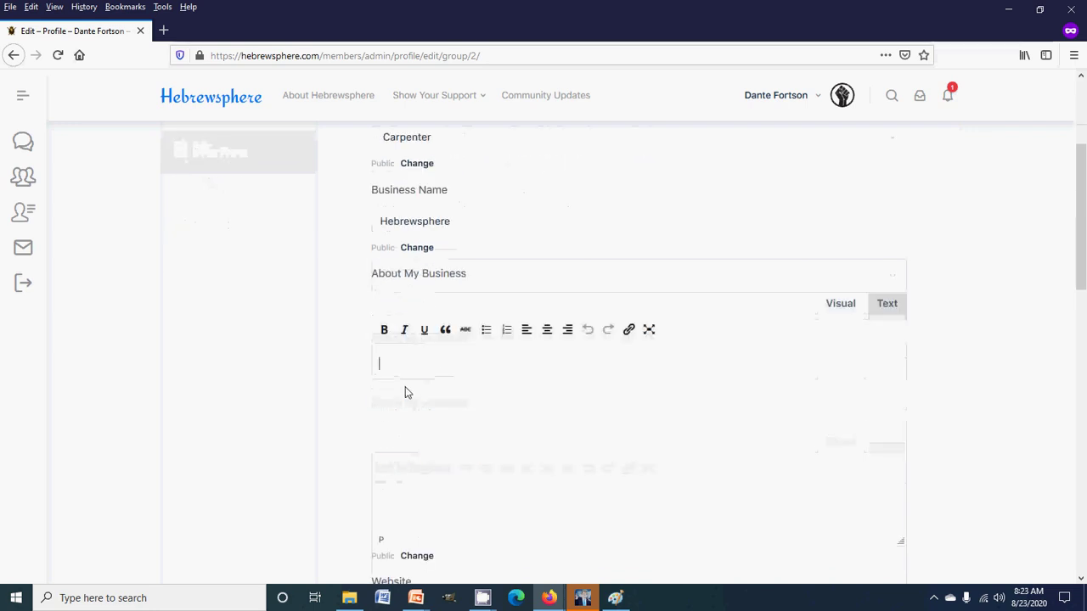
text(About my business.)
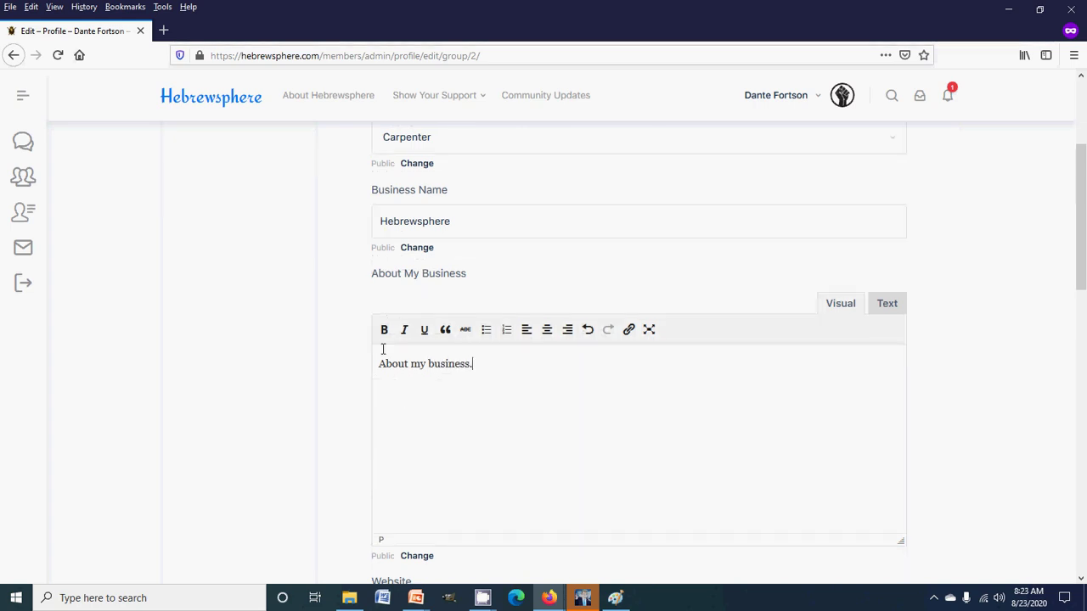
scroll(383, 349, down, 5)
scroll(345, 347, down, 3)
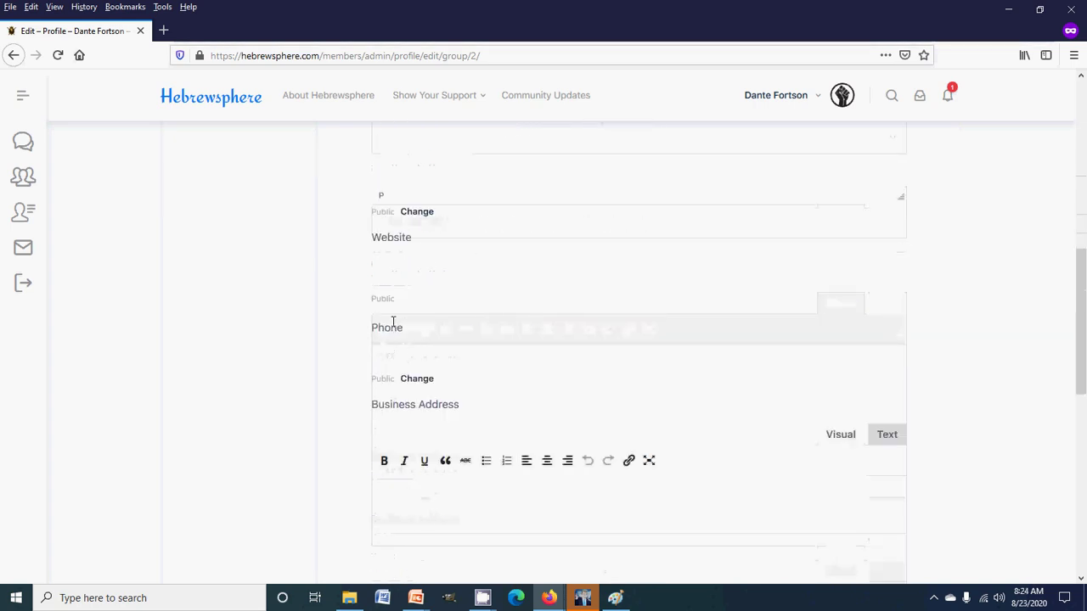
click(420, 272)
text(ht)
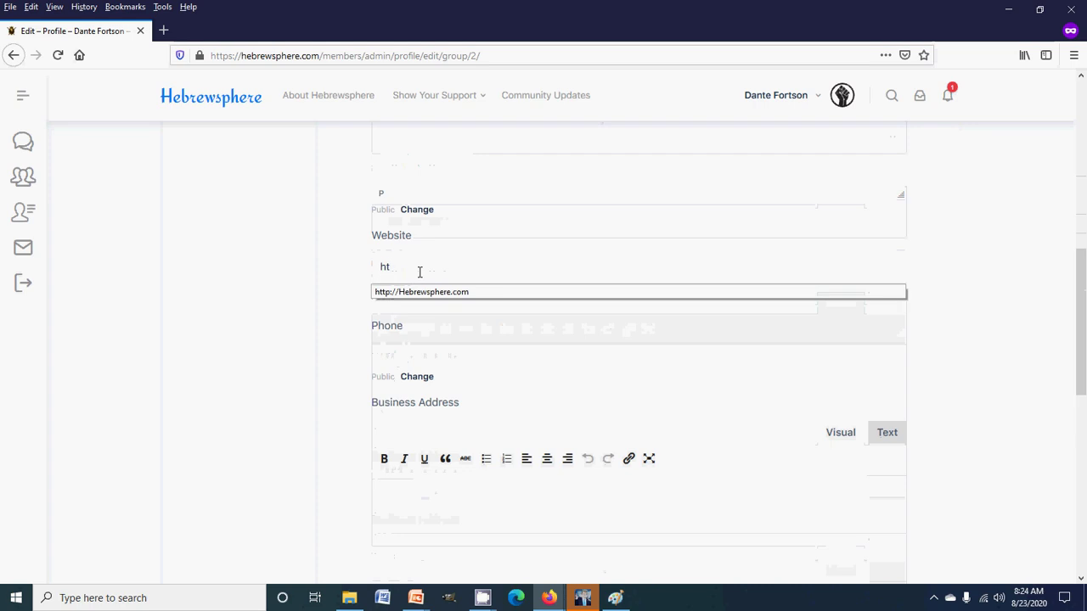
key(Down)
key(Return)
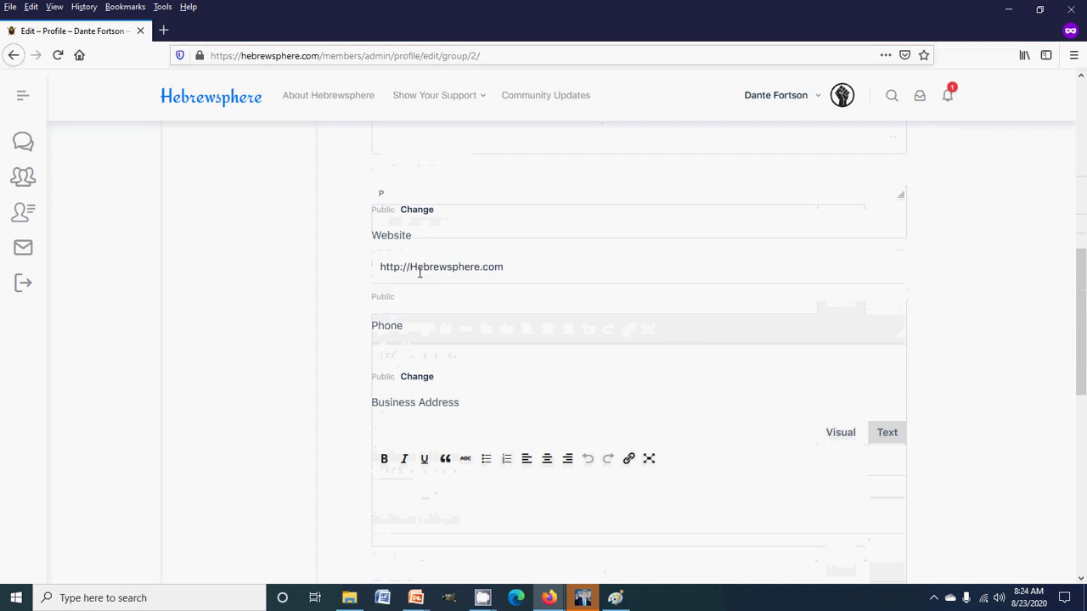
- Fill in the business phone number using the matching autofill suggestion
key(Tab)
text((555)
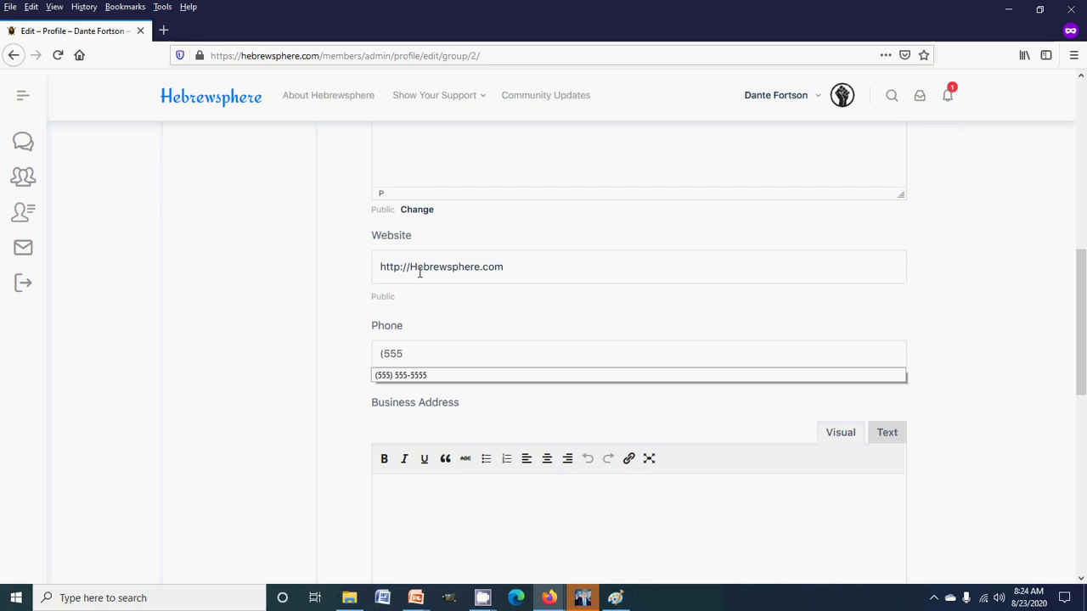
key(Down)
key(Return)
- Set Business City to Las Vegas and Business State to Nevada
scroll(418, 322, down, 5)
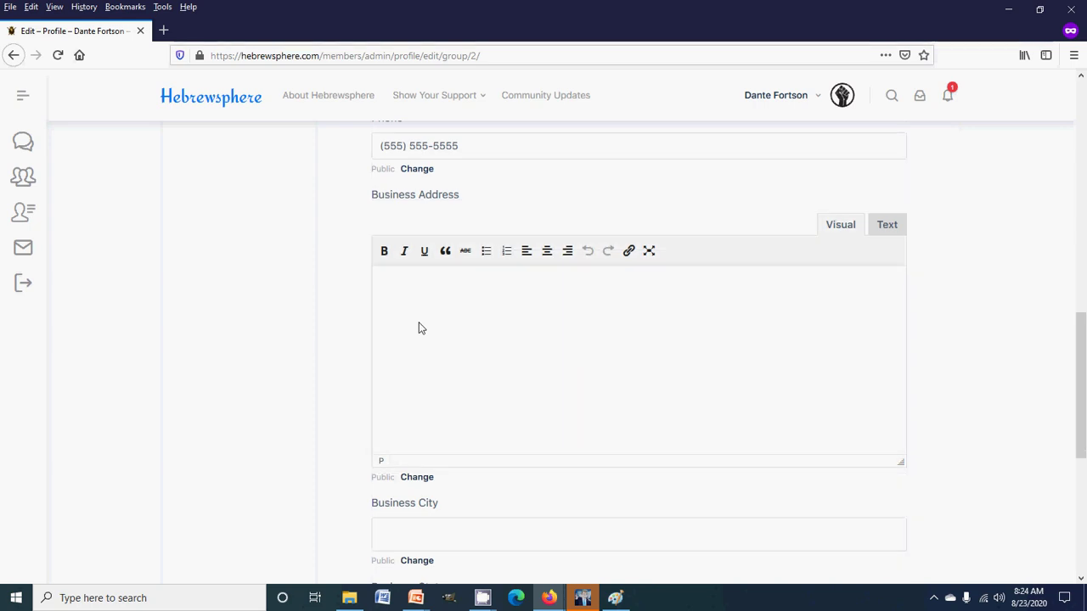
scroll(439, 349, down, 3)
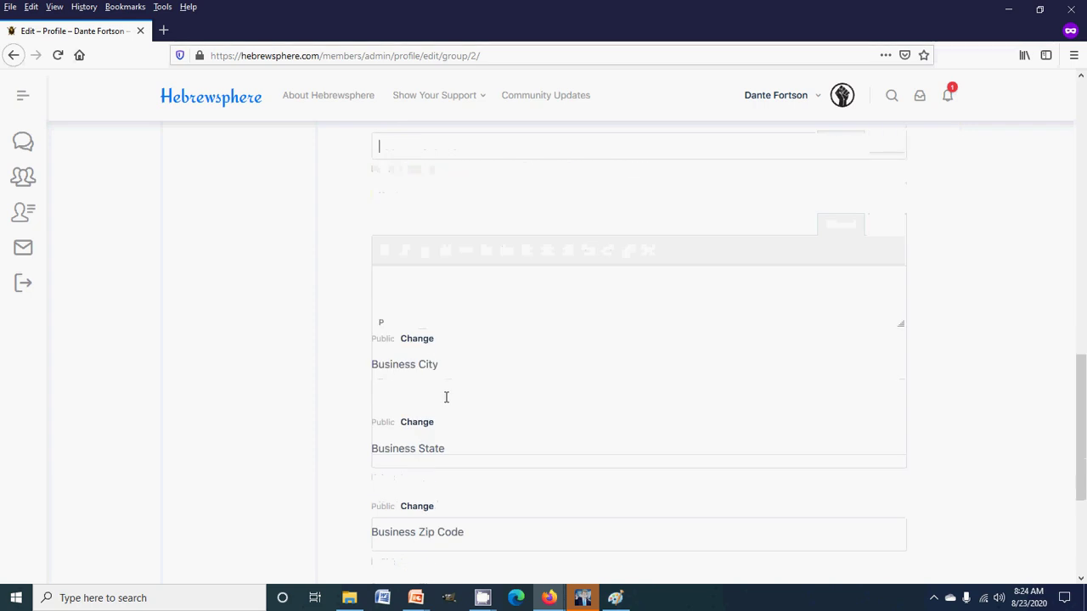
scroll(495, 354, down, 3)
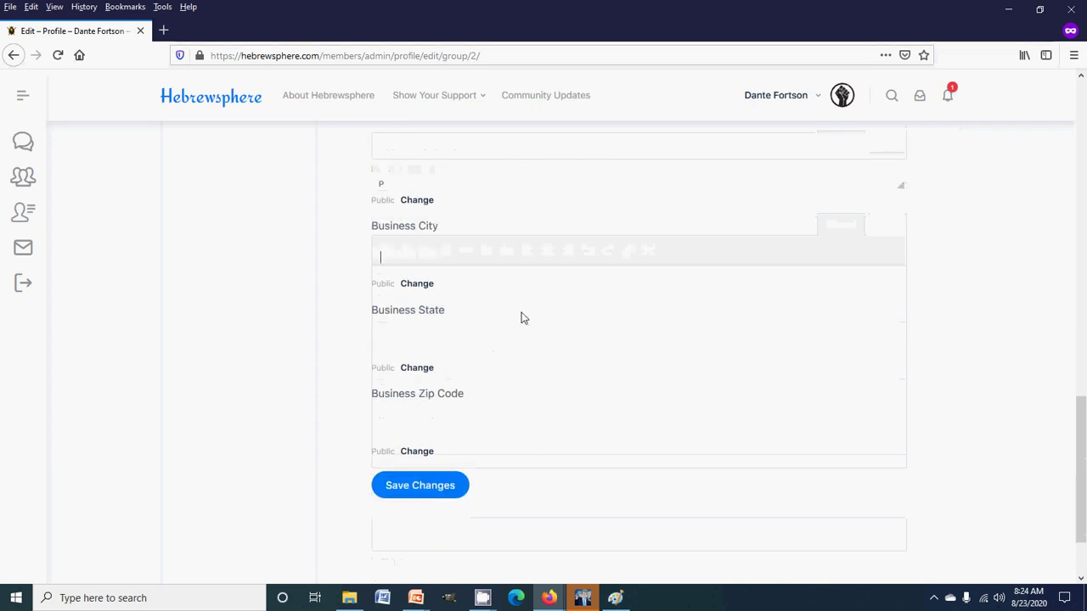
text(Hera)
key(BackSpace)
key(BackSpace)
key(BackSpace)
key(BackSpace)
text(Las )
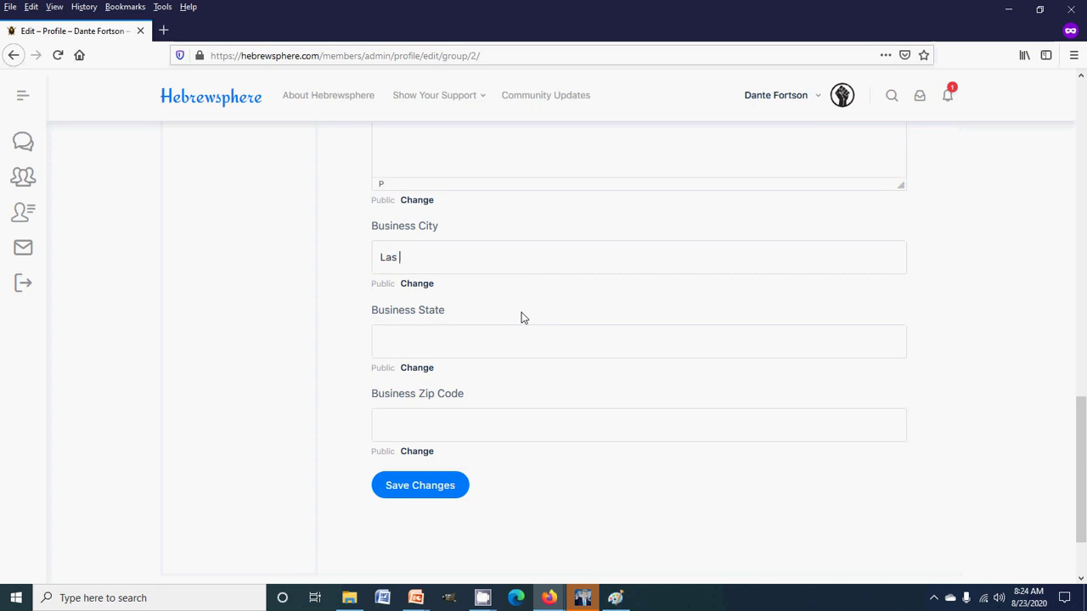
text(Vegas)
key(Tab)
key(Tab)
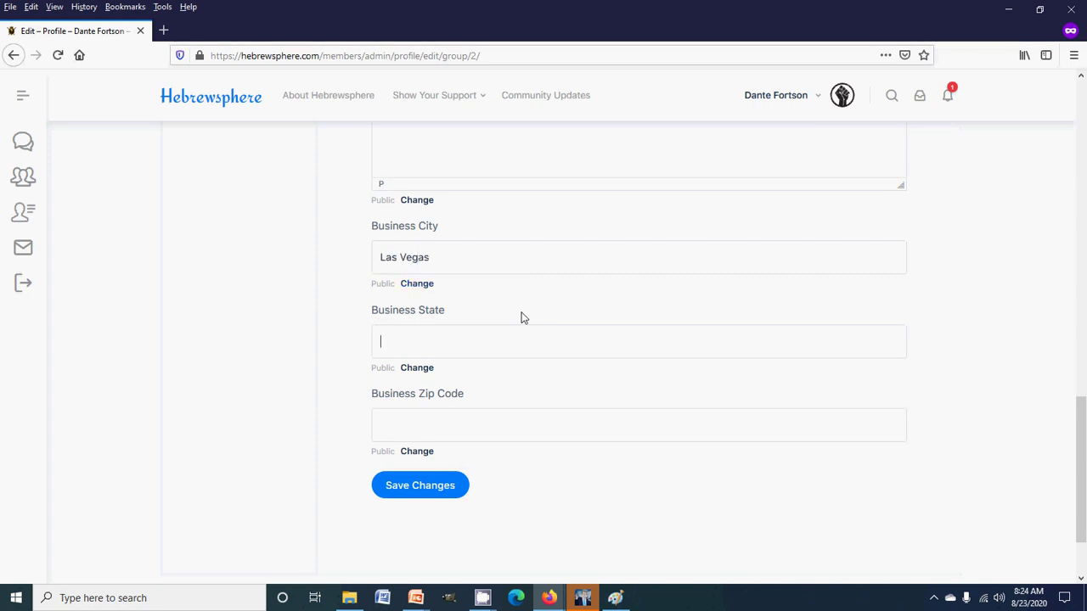
text(Nevada)
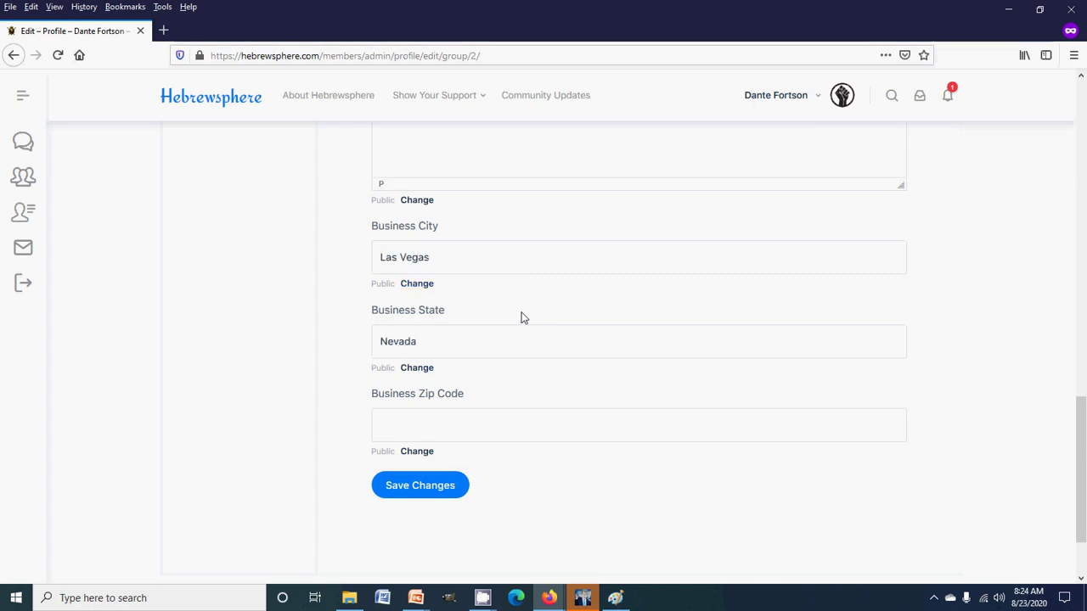
- Enter the business zip code and save the business information
key(Tab)
key(Tab)
text(89128)
click(418, 494)
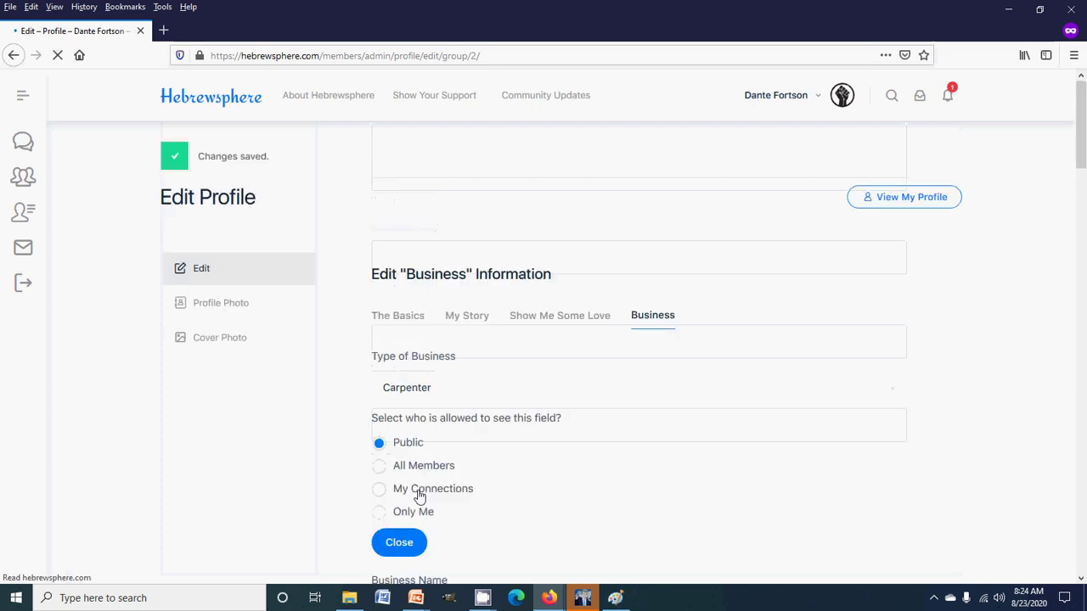
scroll(451, 364, down, 10)
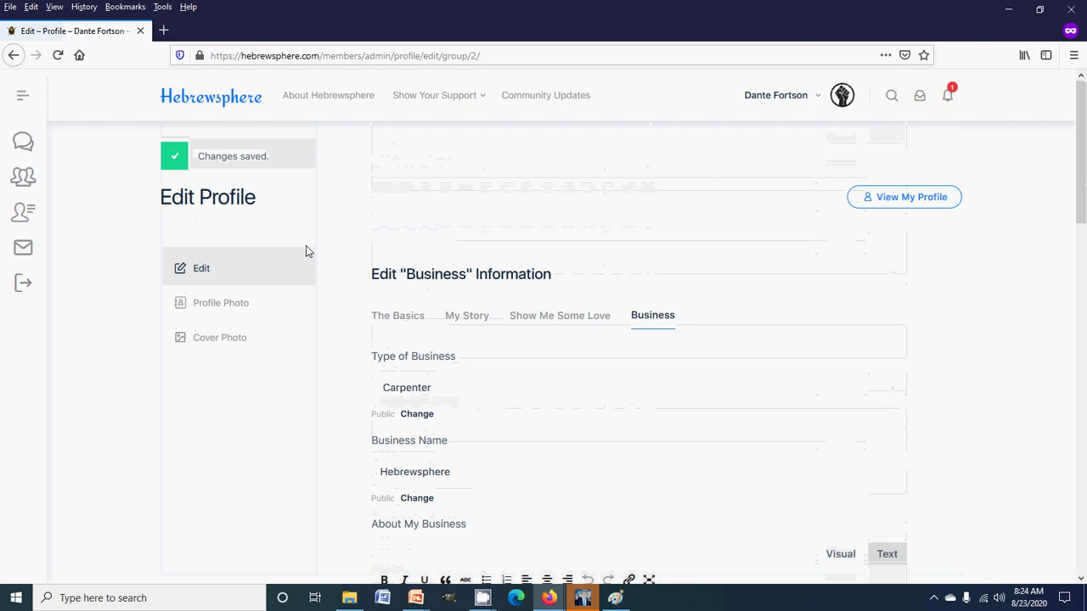
- Search the community's members directory for members whose Type of Business is Carpenter
click(23, 219)
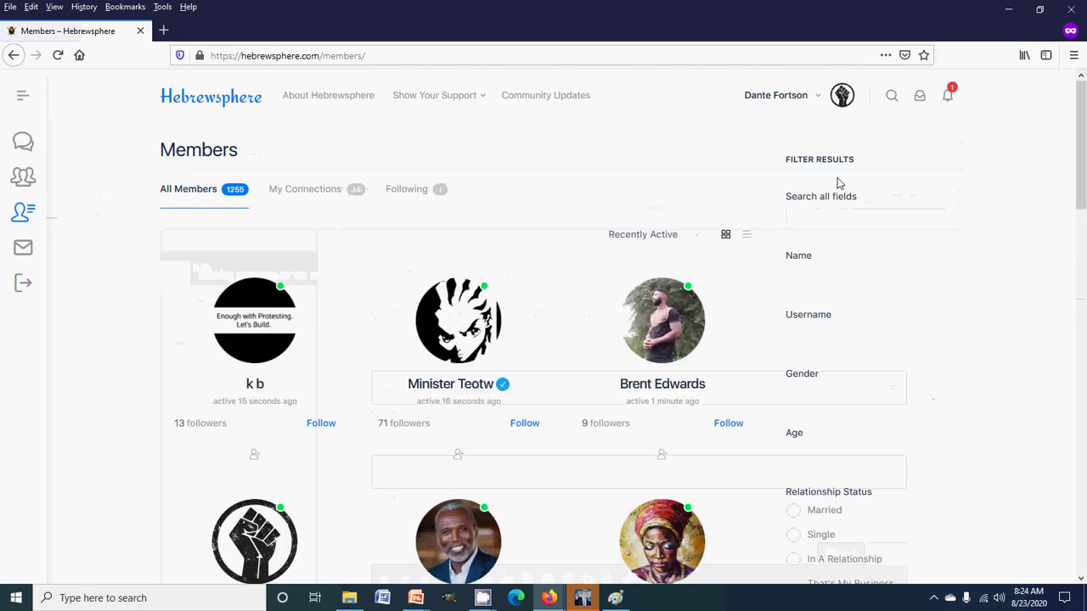
scroll(922, 183, down, 6)
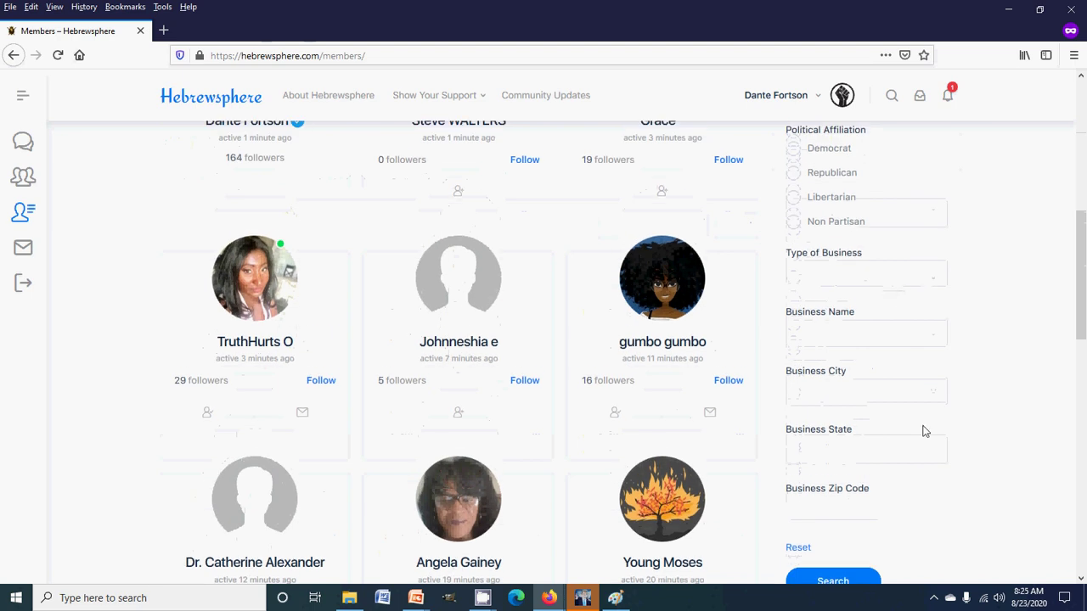
click(885, 287)
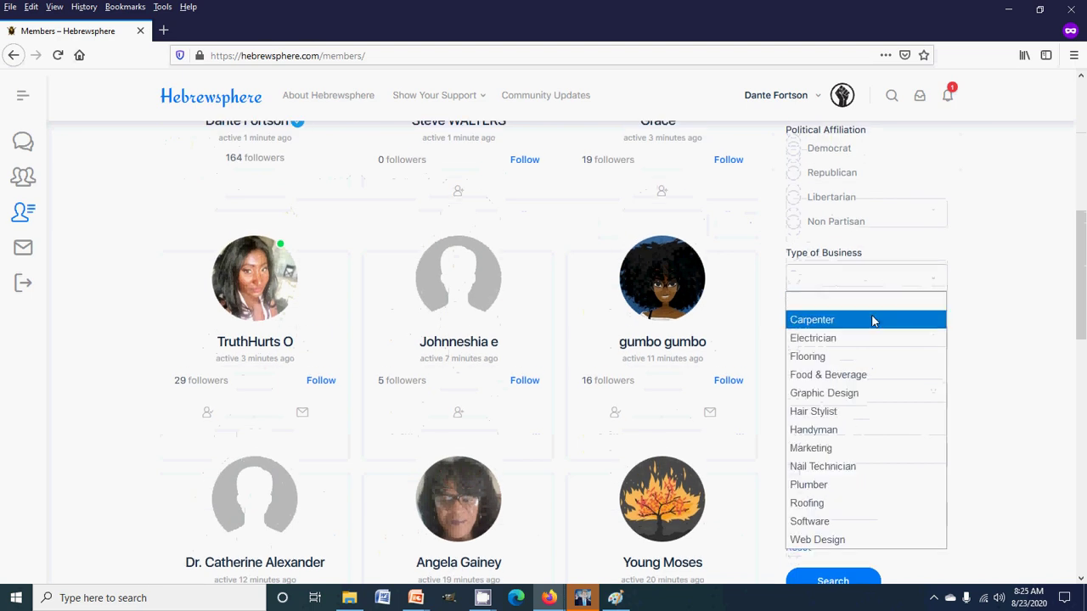
click(874, 318)
scroll(979, 321, down, 1)
scroll(934, 382, down, 2)
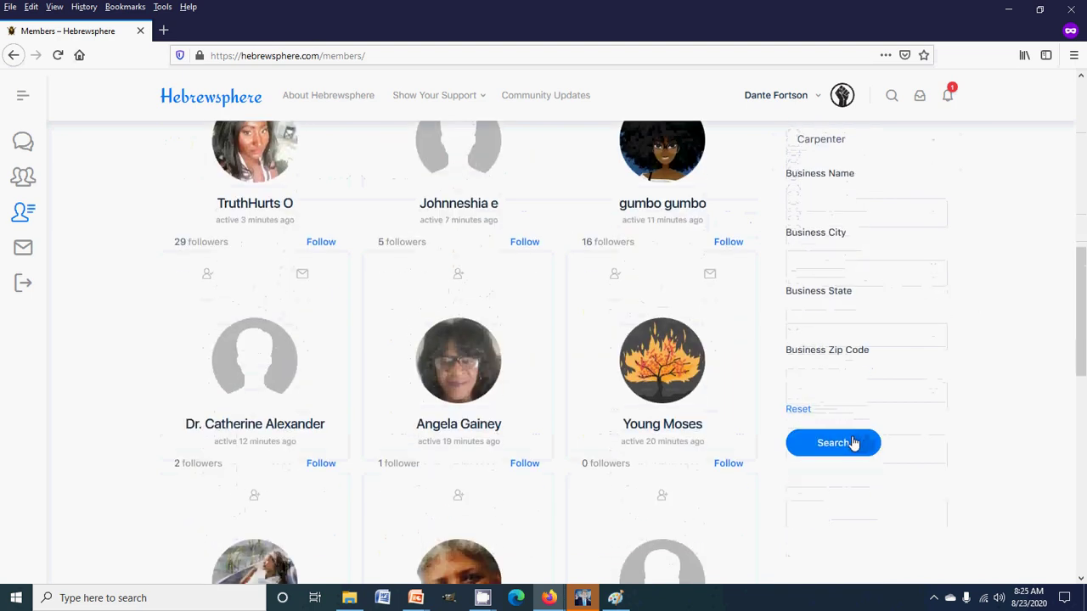
click(855, 445)
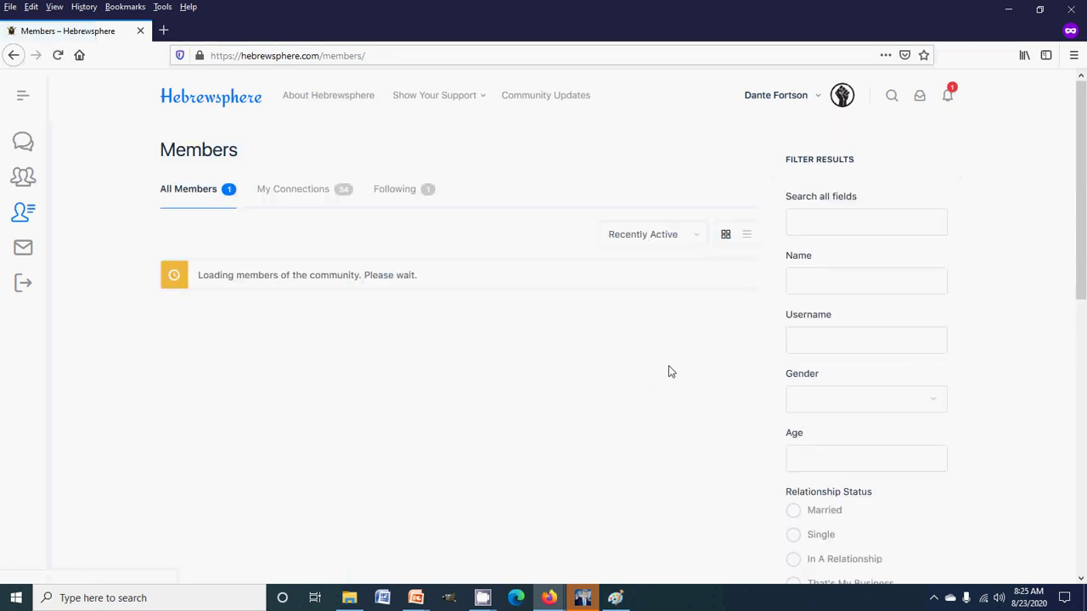
- Open the profile of the member found by the Carpenter search
scroll(671, 371, down, 2)
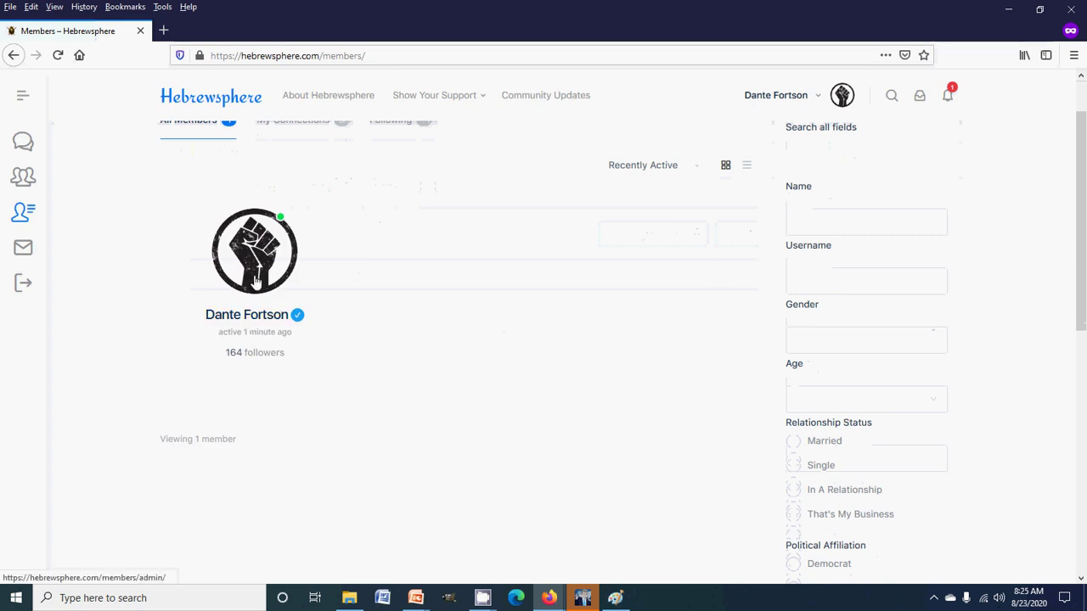
scroll(257, 327, up, 2)
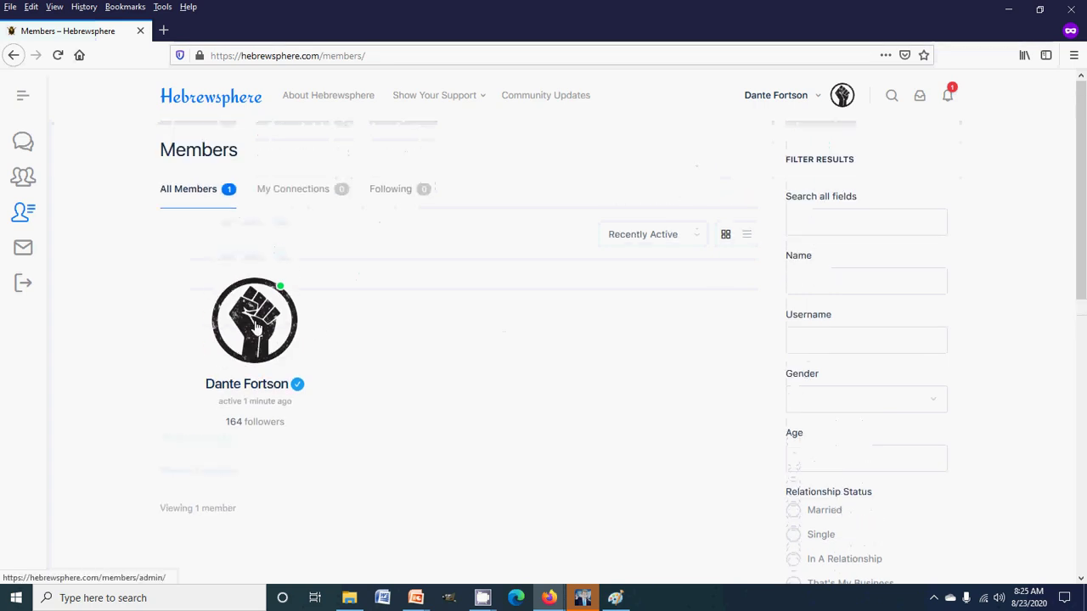
click(258, 327)
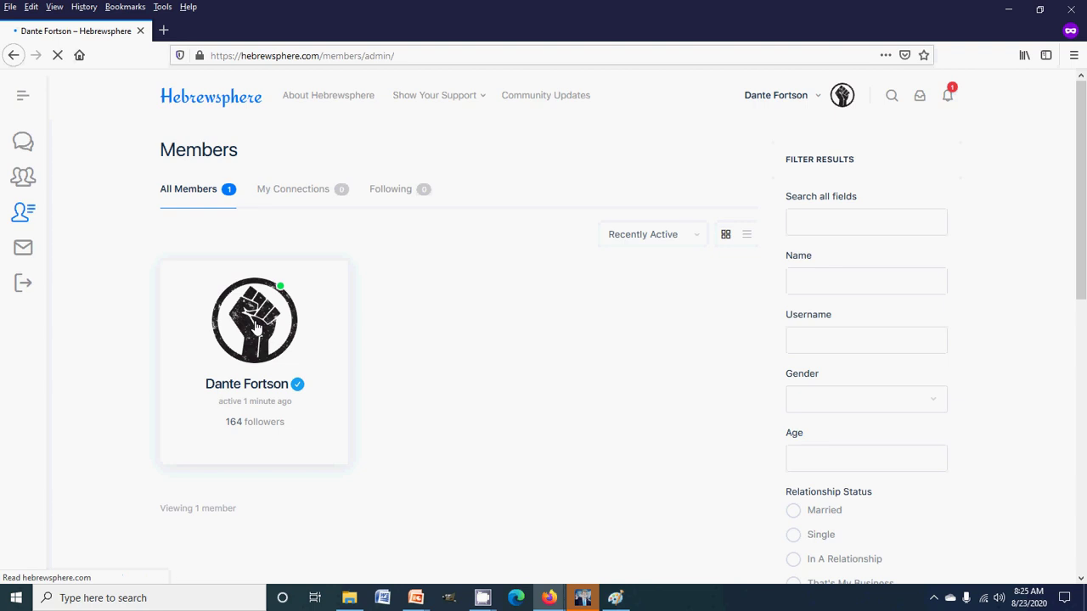
- Open the member's full profile details and review the Business section with its type, name, website, phone and location
scroll(255, 321, down, 5)
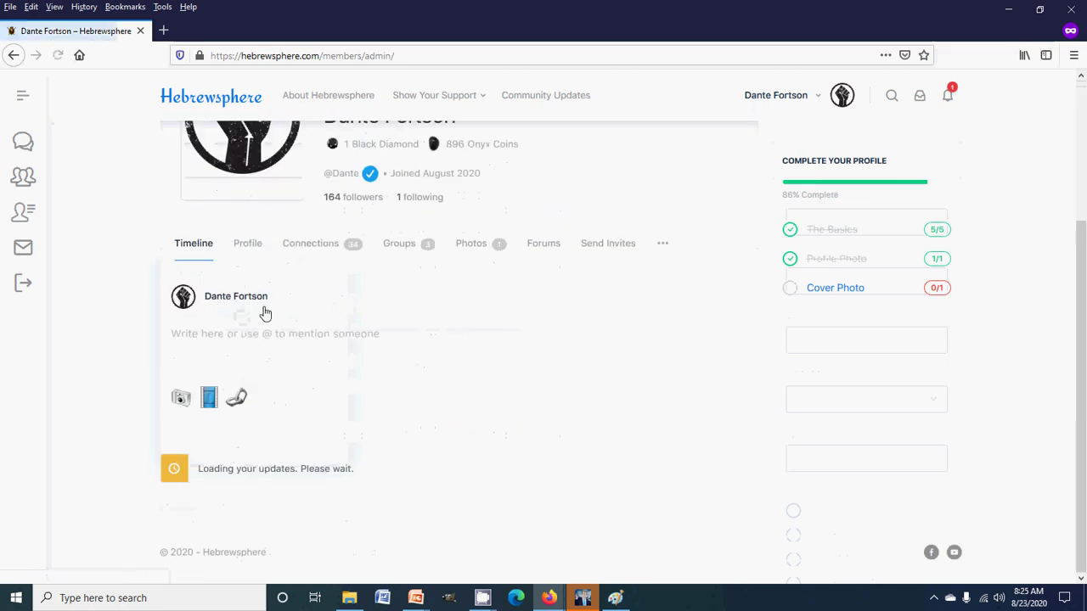
scroll(255, 280, up, 1)
click(249, 291)
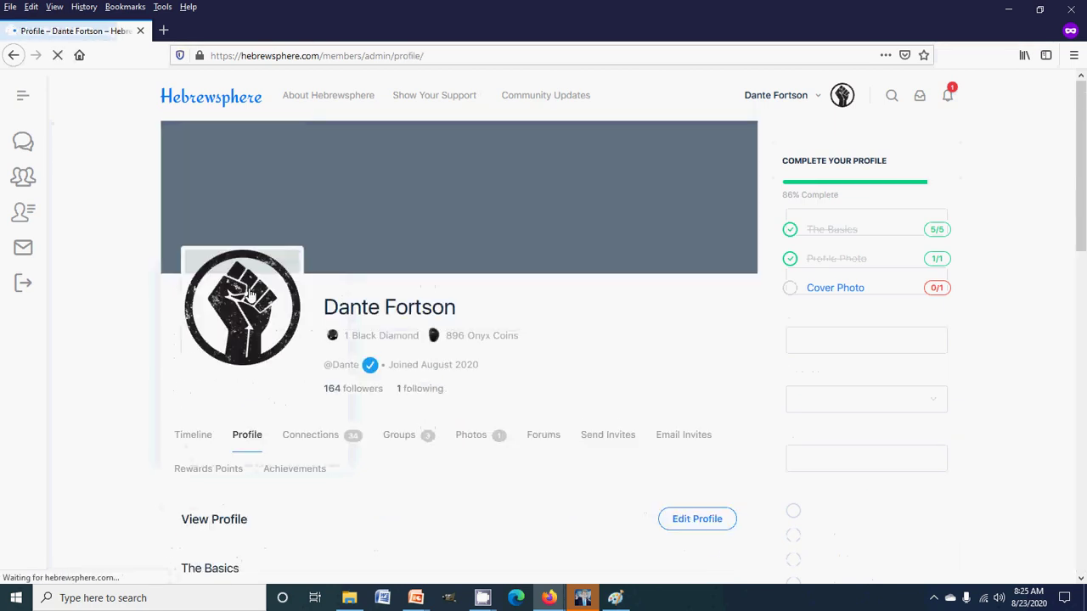
scroll(249, 299, down, 4)
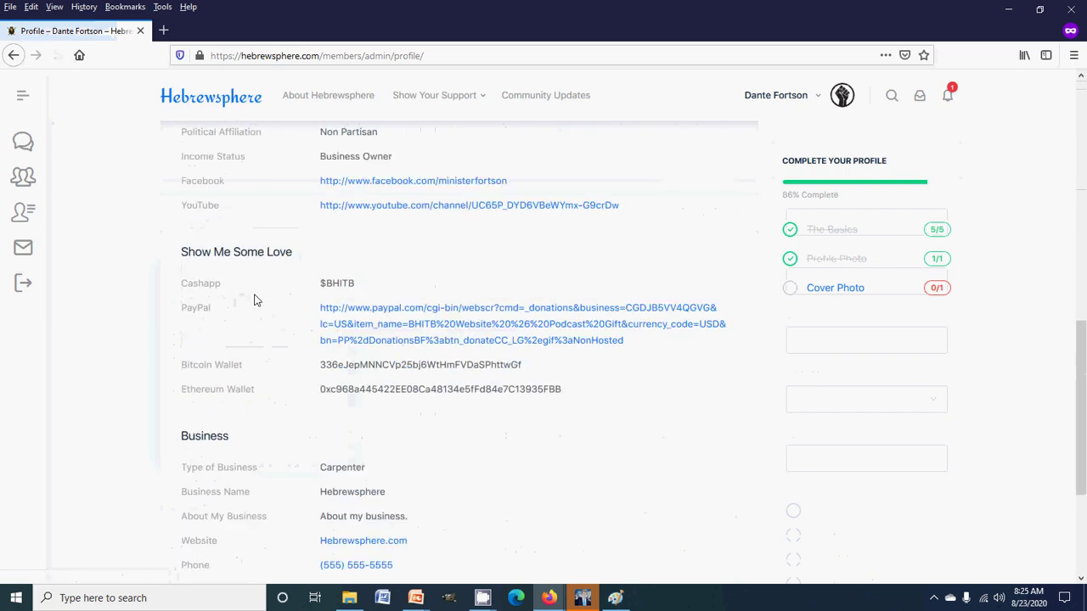
scroll(257, 299, down, 5)
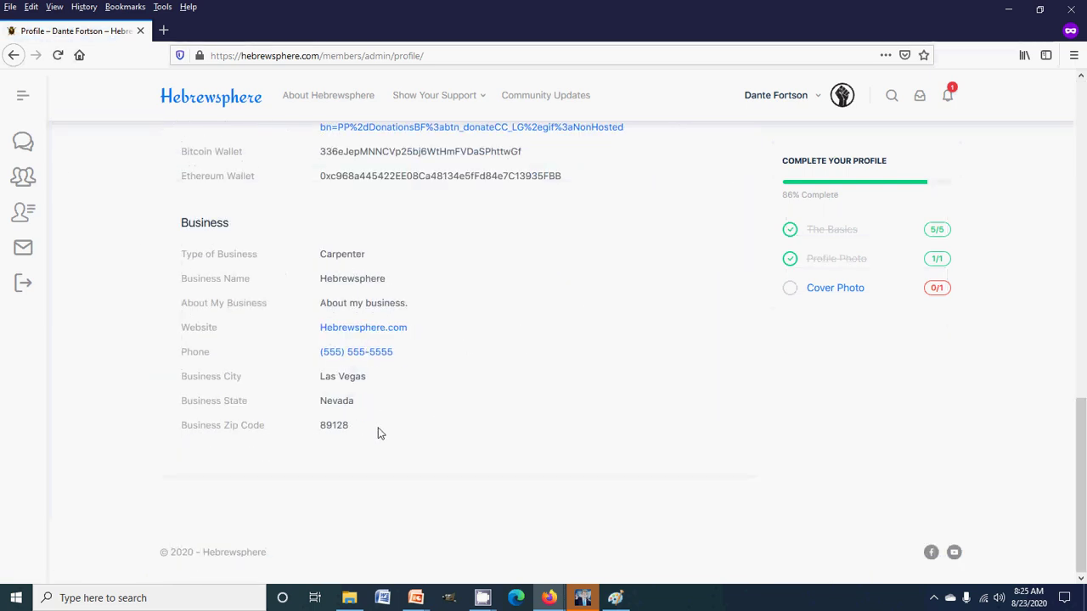
- Return to the members directory and search for Carpenter businesses narrowed down by the business zip code
click(14, 54)
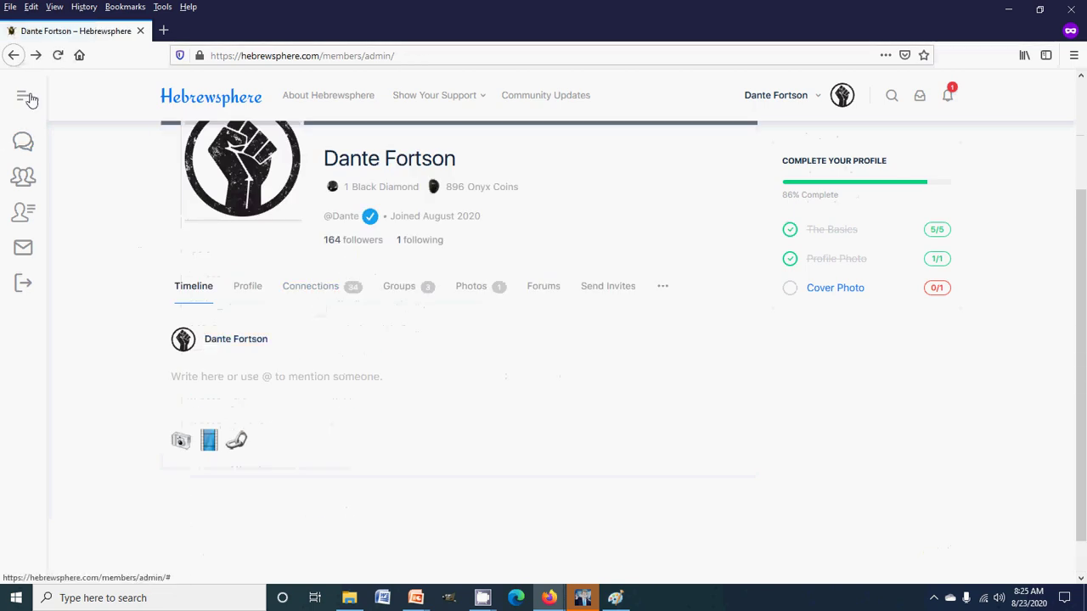
click(14, 54)
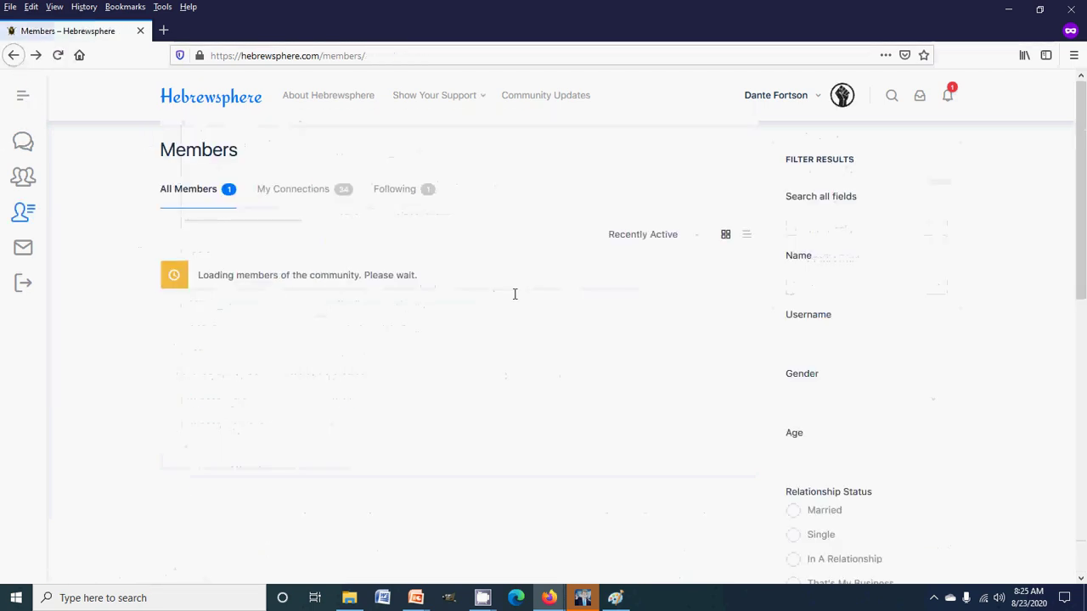
scroll(685, 337, down, 5)
scroll(684, 337, up, 2)
scroll(764, 344, down, 2)
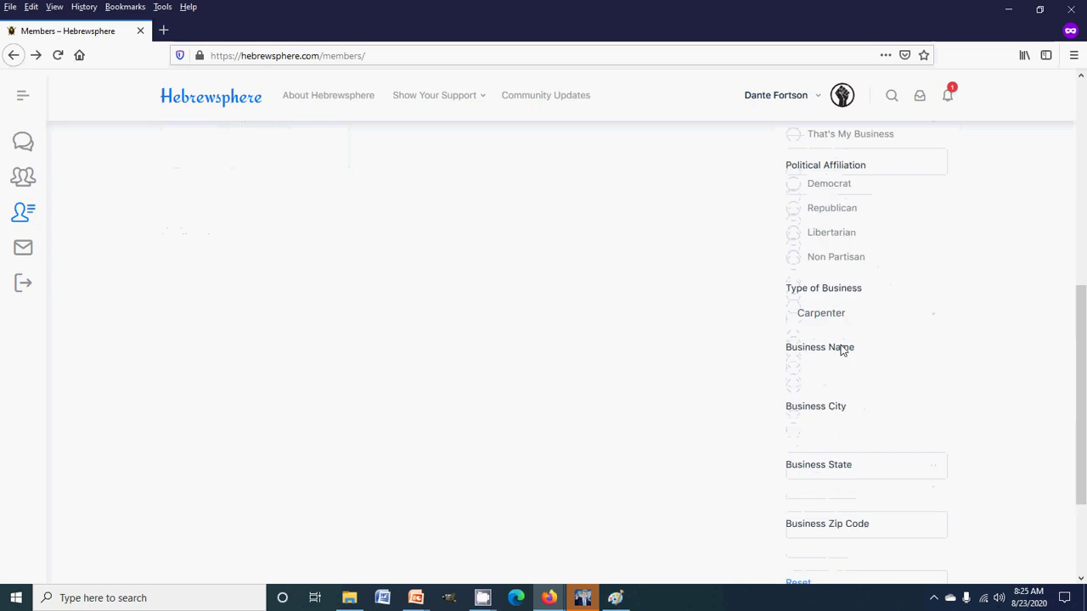
scroll(842, 350, down, 1)
click(871, 517)
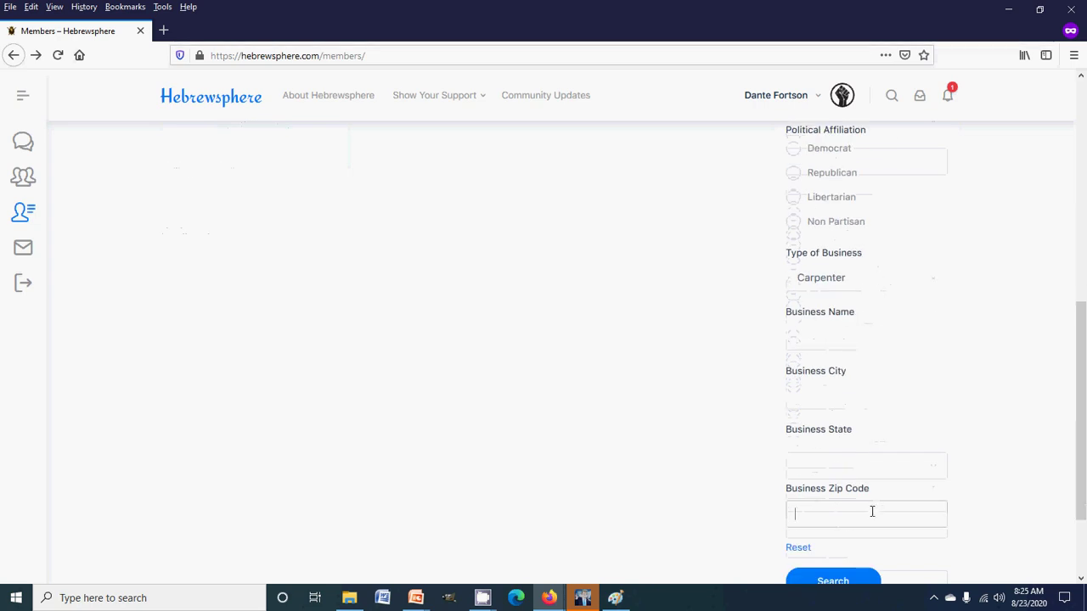
text(89128)
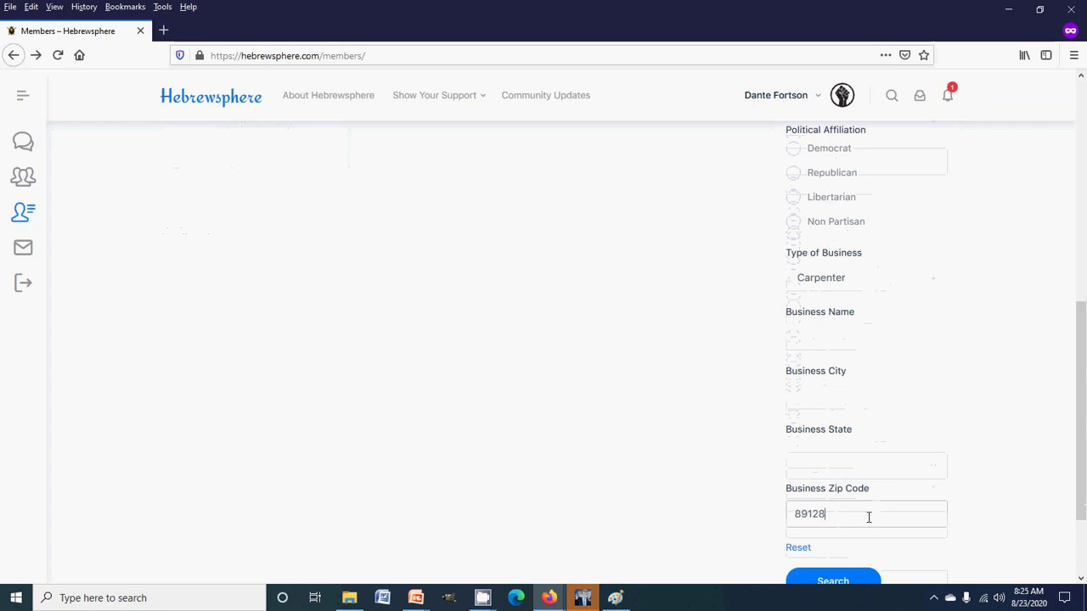
scroll(844, 544, down, 1)
click(836, 516)
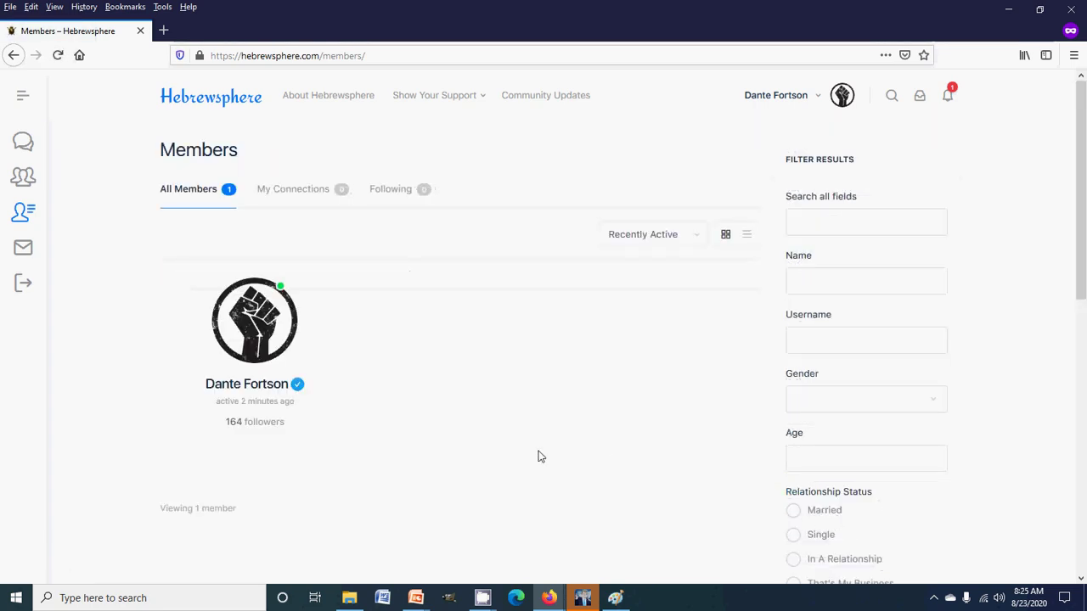
scroll(538, 457, down, 3)
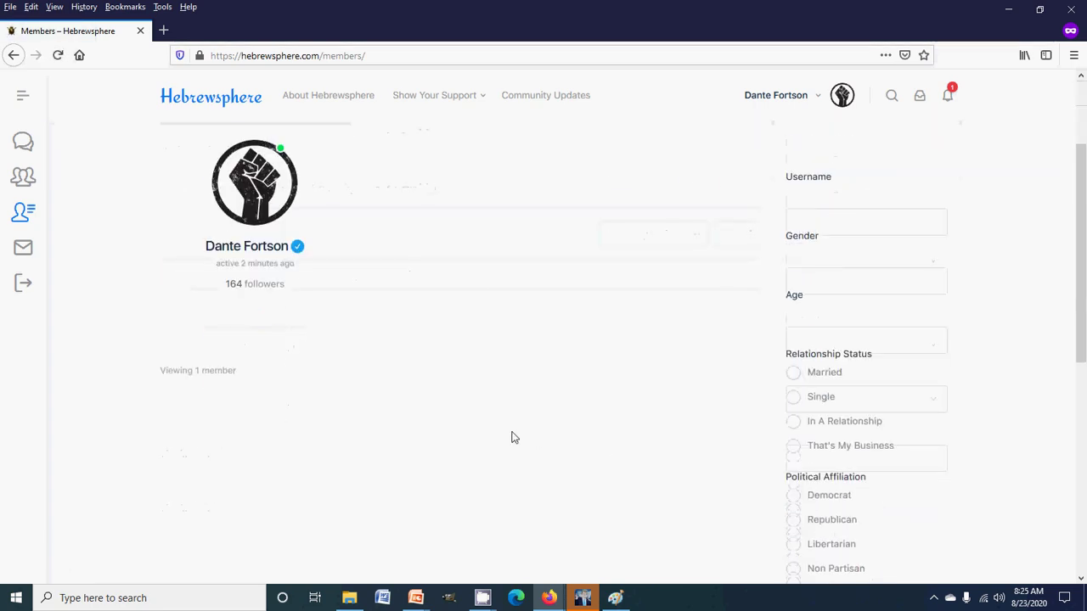
- Go back to the previous directory search and review the business filter fields
click(14, 58)
scroll(791, 289, down, 4)
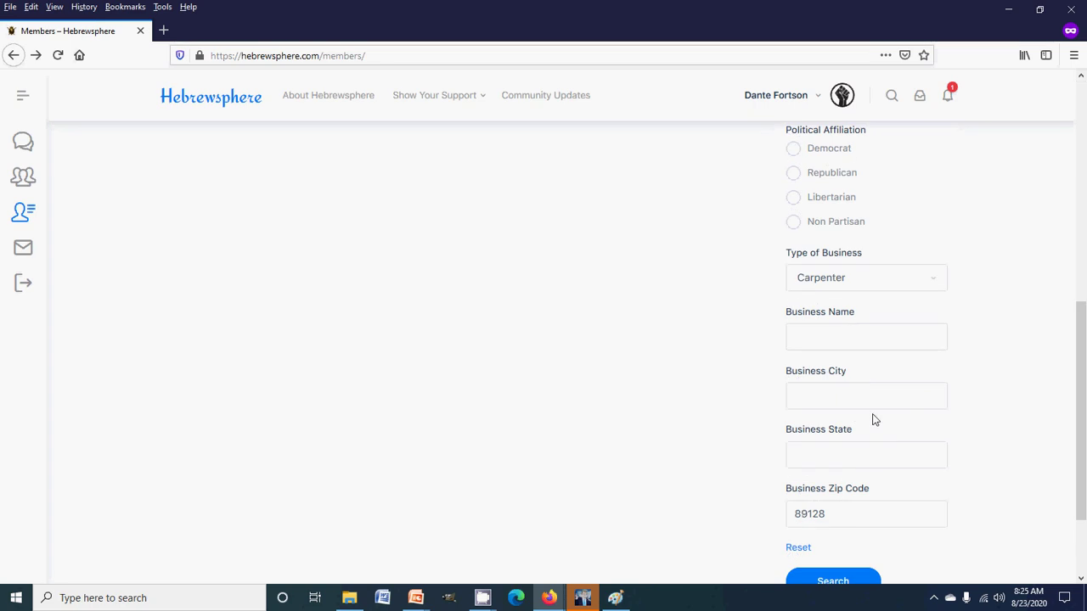
scroll(875, 420, up, 1)
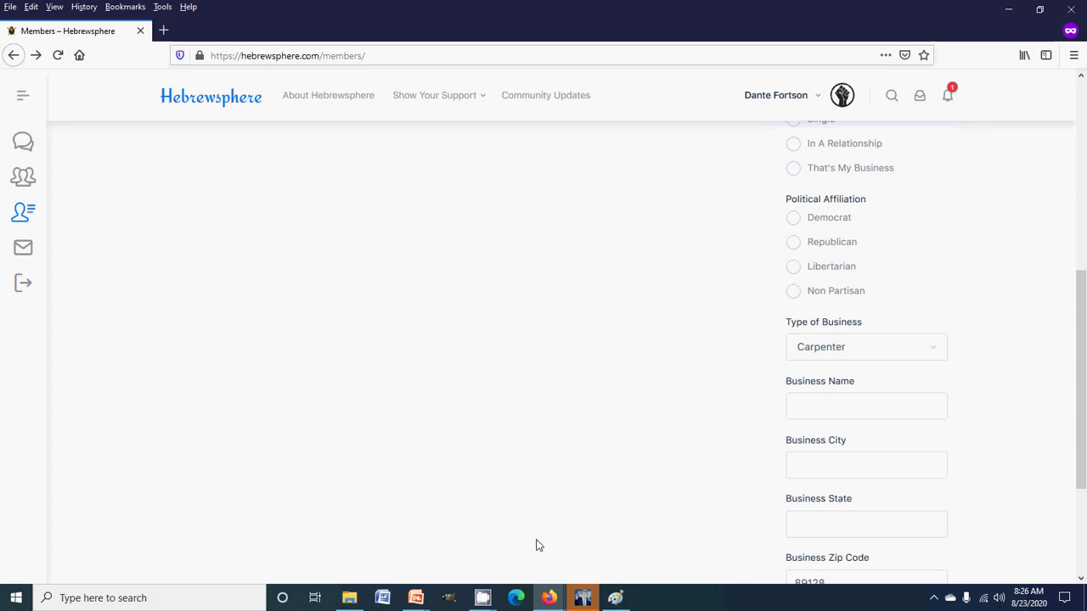
click(486, 598)
click(436, 561)
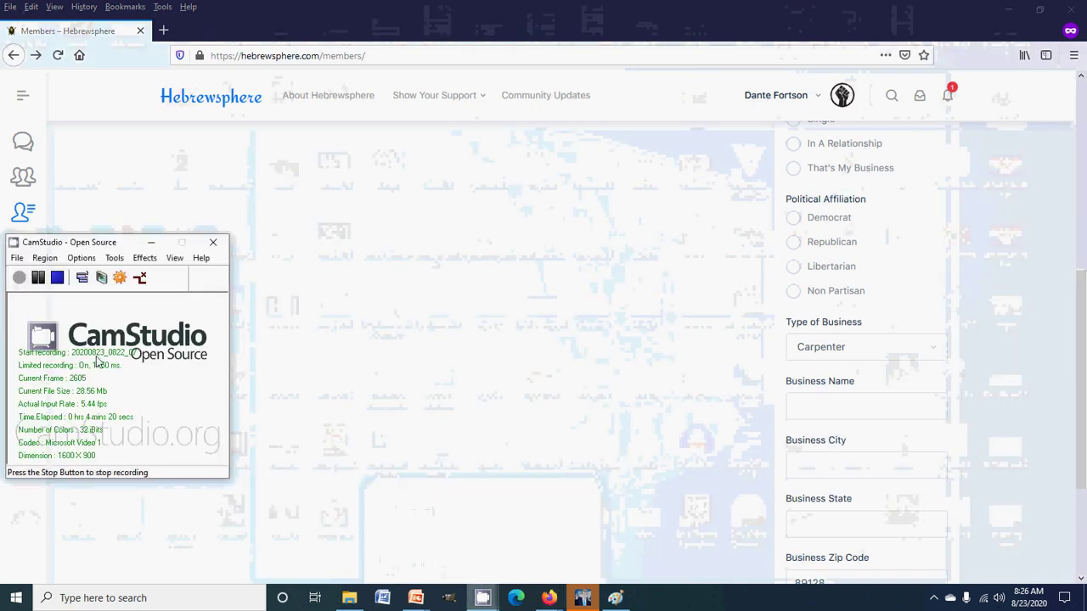